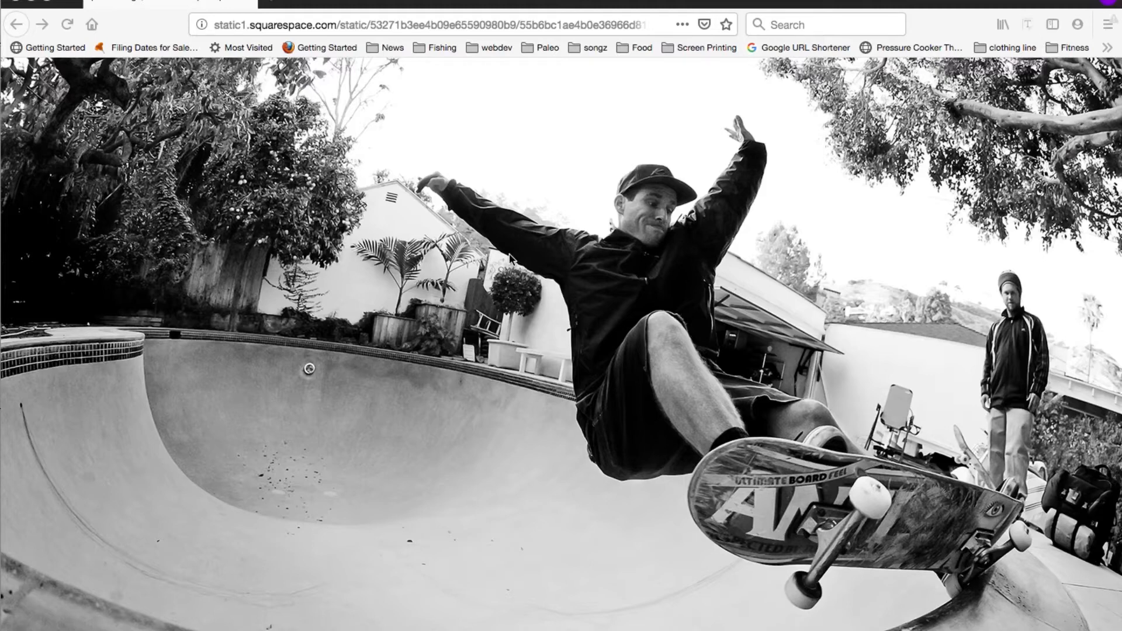
Copy the skateboarding photo from the browser page and switch to Photoshop.
{"action": "right_click", "coordinate": [526, 308]}
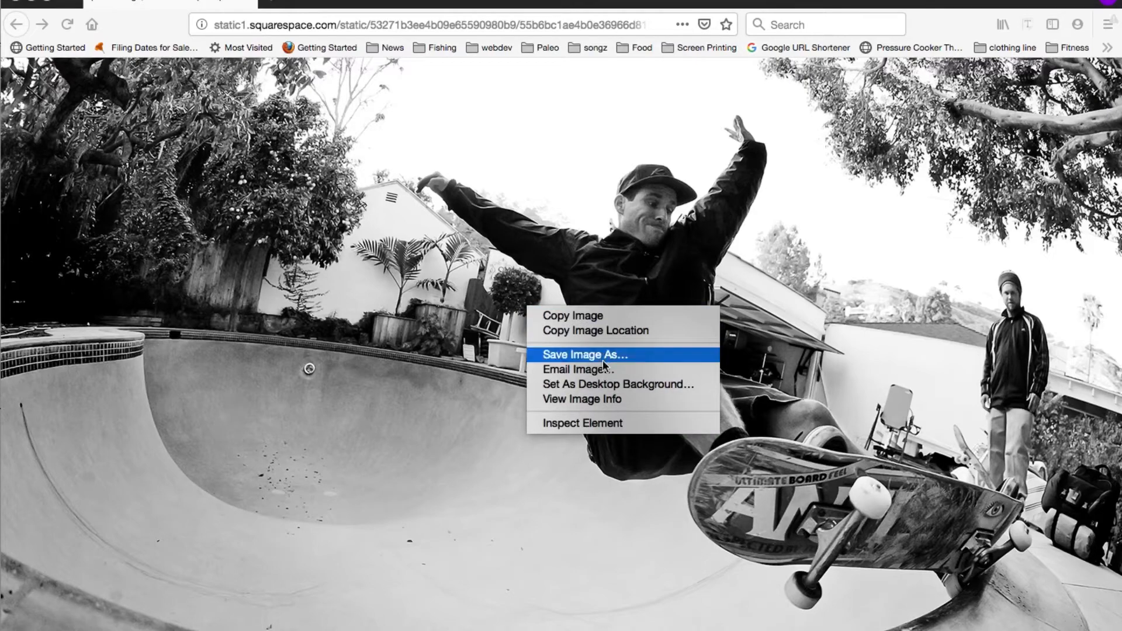
{"action": "left_click", "coordinate": [609, 317]}
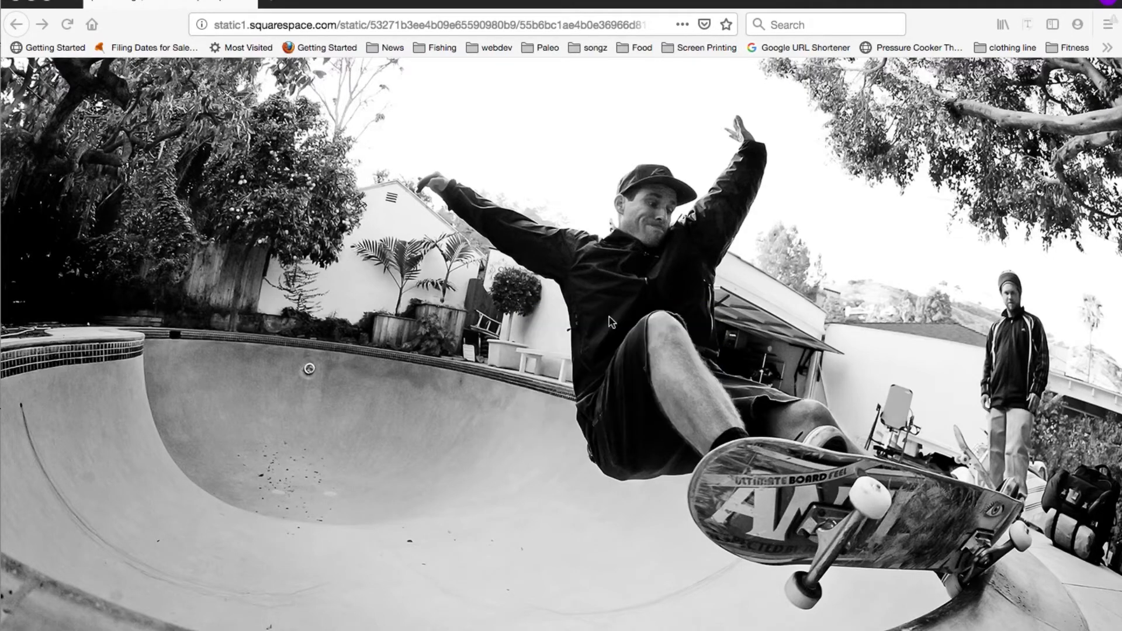
{"action": "left_click", "coordinate": [370, 626]}
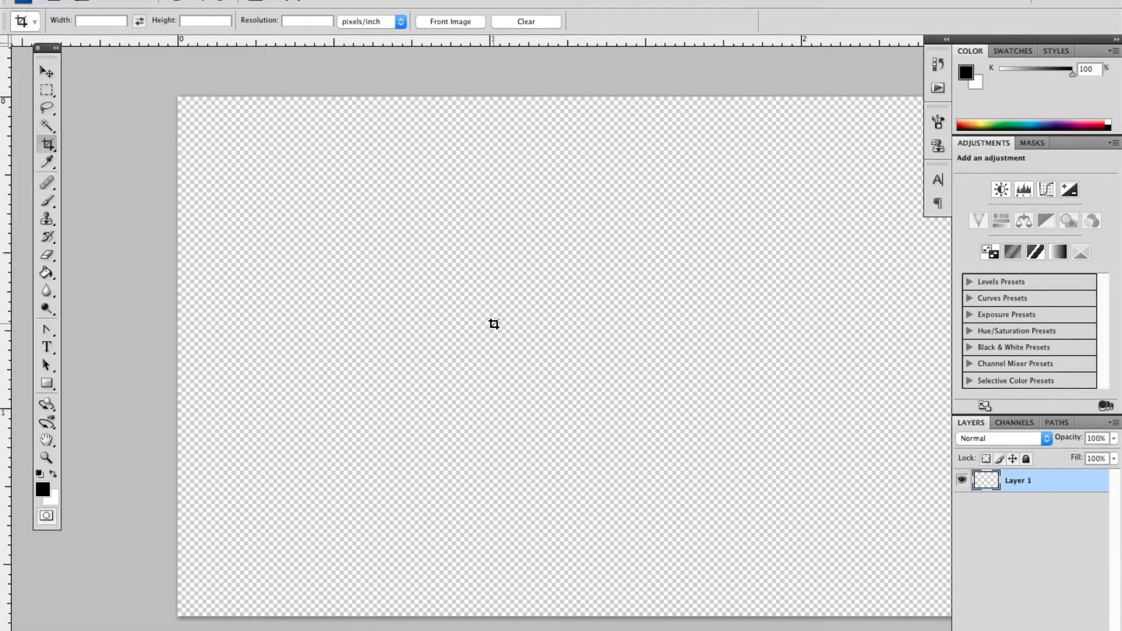
Create a clipboard-sized 1500 × 1000 pixel grayscale document at 600 pixels/inch and paste the copied photo into it.
{"action": "scroll", "coordinate": [494, 324], "scroll_direction": "right", "scroll_amount": 3}
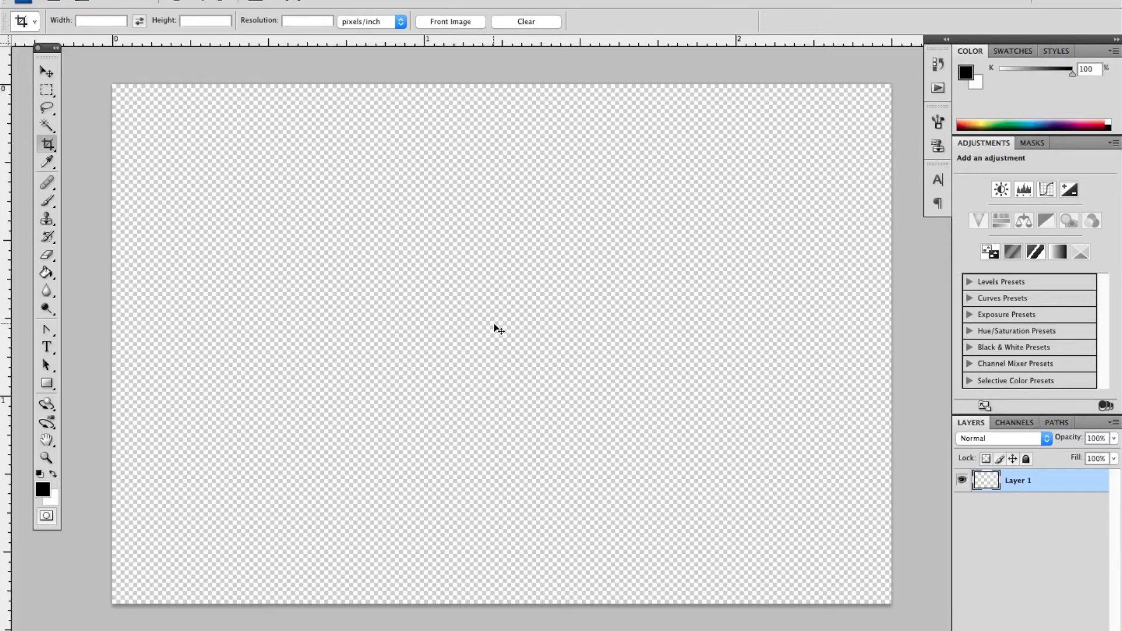
{"action": "key", "text": "super+n"}
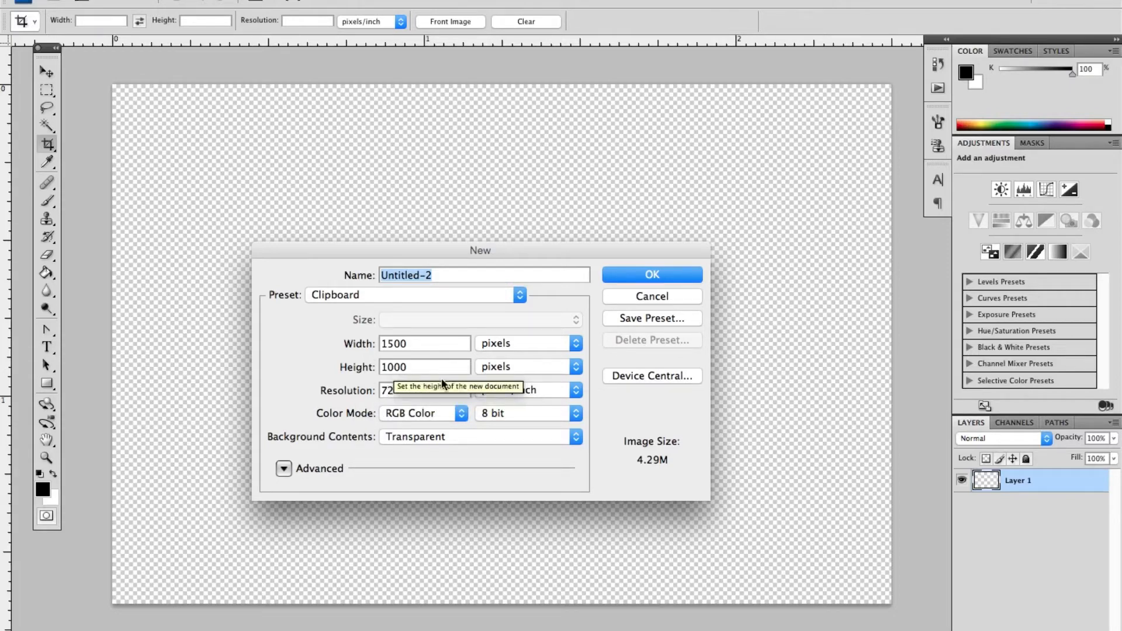
{"action": "double_click", "coordinate": [418, 390]}
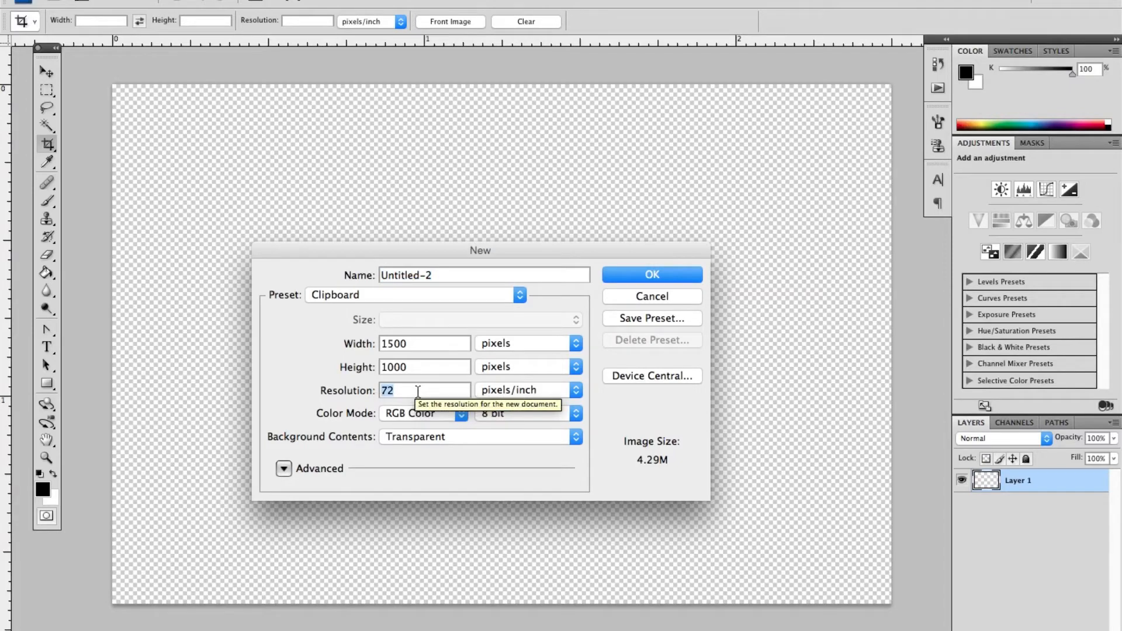
{"action": "type", "text": "600"}
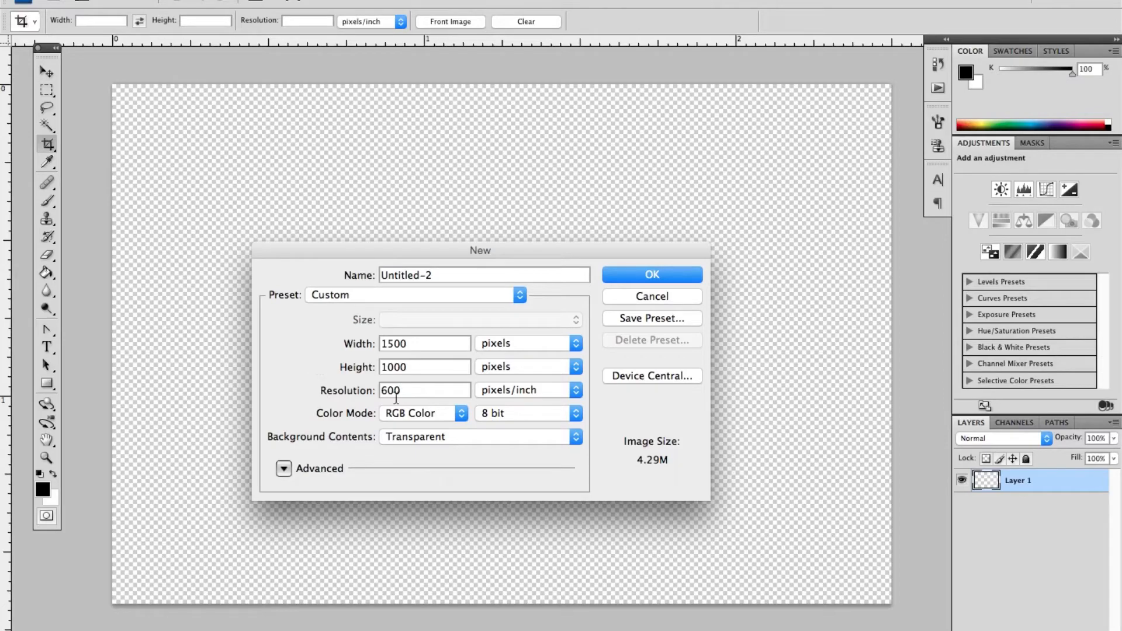
{"action": "left_click", "coordinate": [412, 413]}
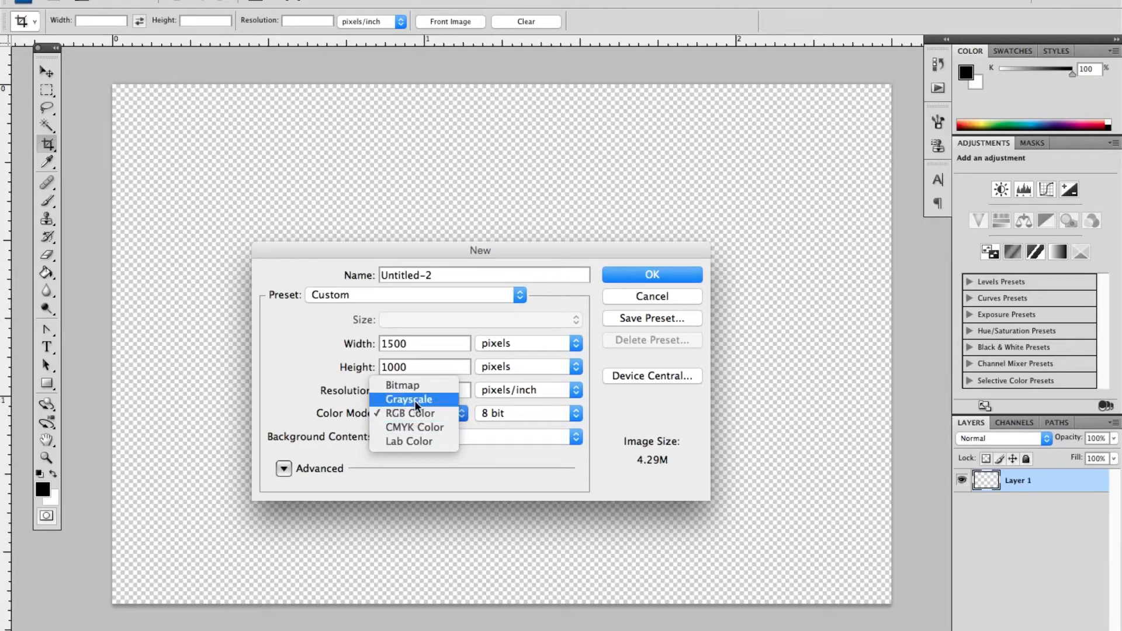
{"action": "left_click", "coordinate": [416, 401]}
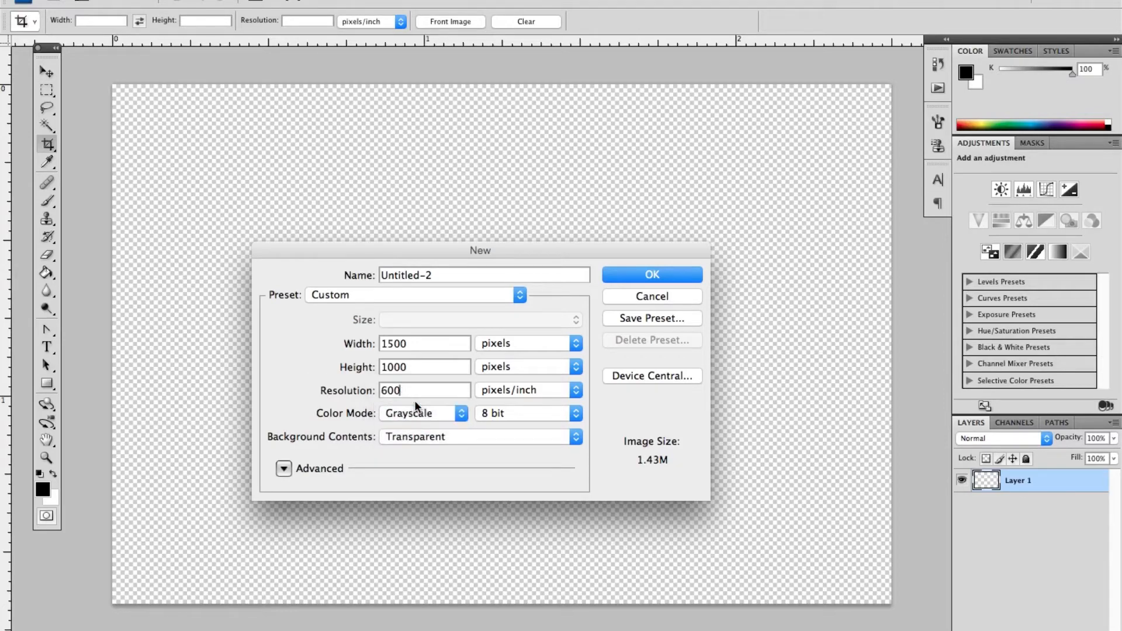
{"action": "left_click", "coordinate": [652, 275]}
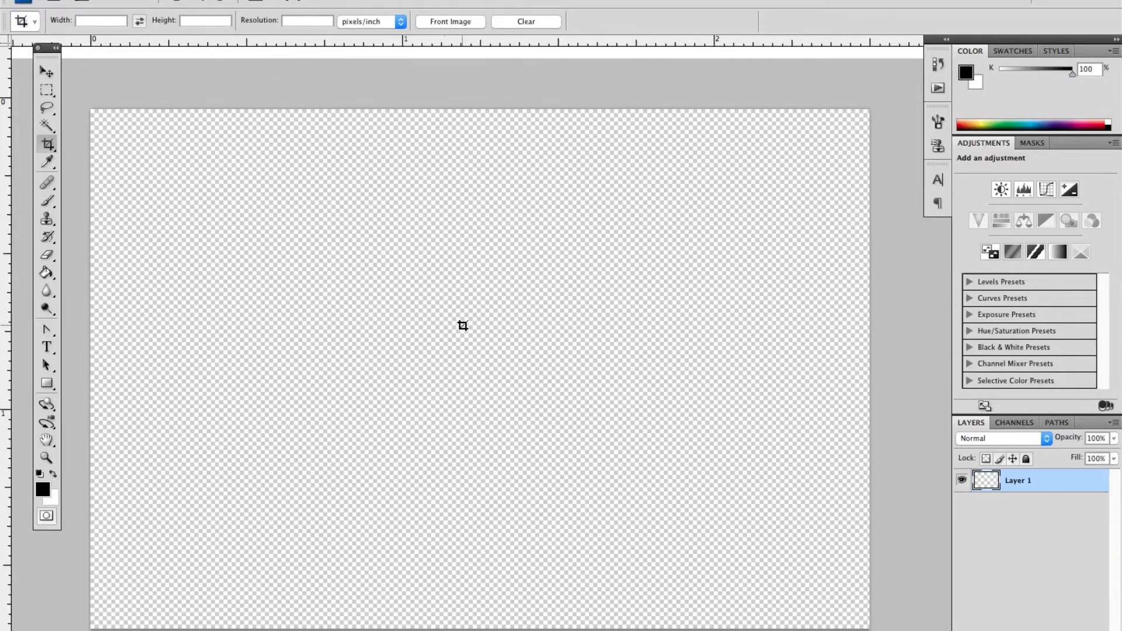
{"action": "left_click_drag", "start_coordinate": [468, 331], "coordinate": [464, 333]}
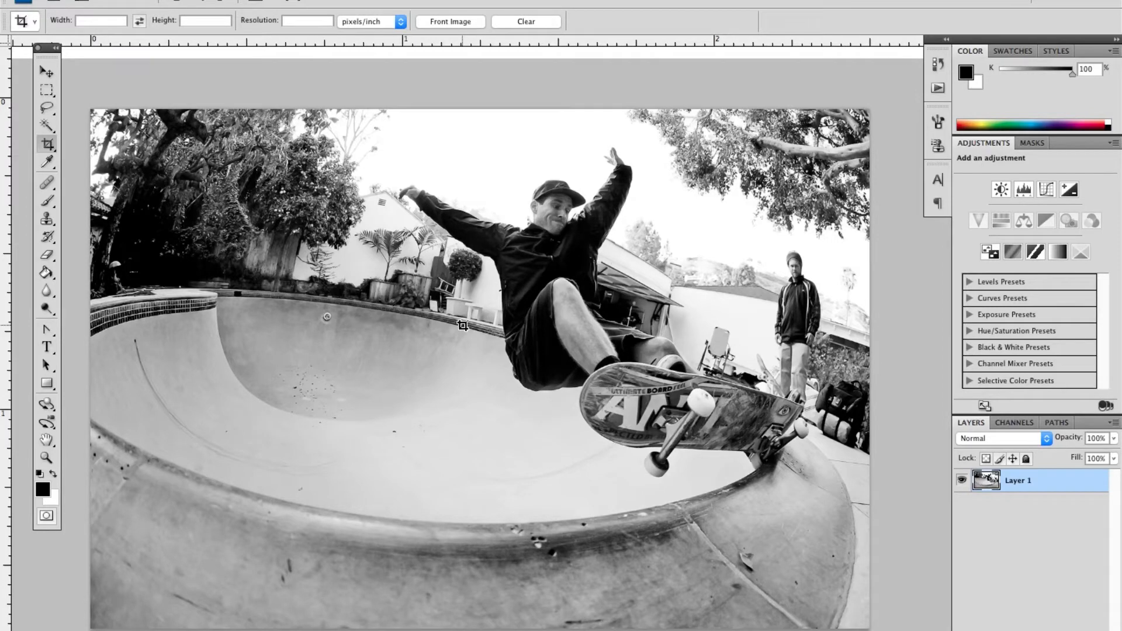
Resize the image to a document width of 14 inches with proportions constrained, keeping 600 pixels/inch.
{"action": "key", "text": "super+alt+i"}
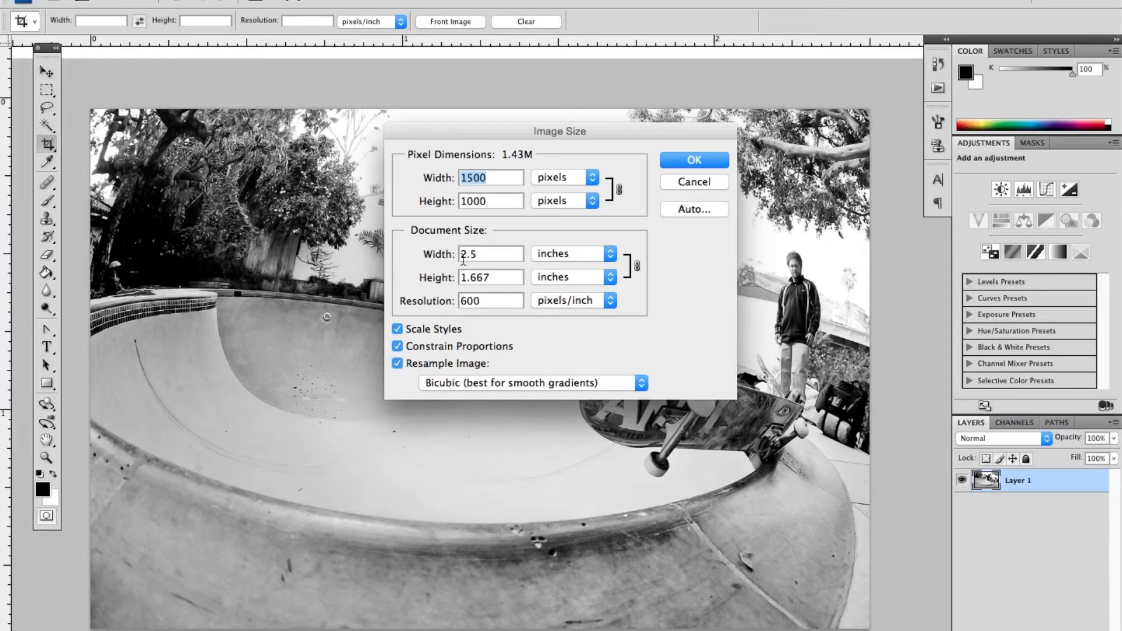
{"action": "double_click", "coordinate": [491, 256]}
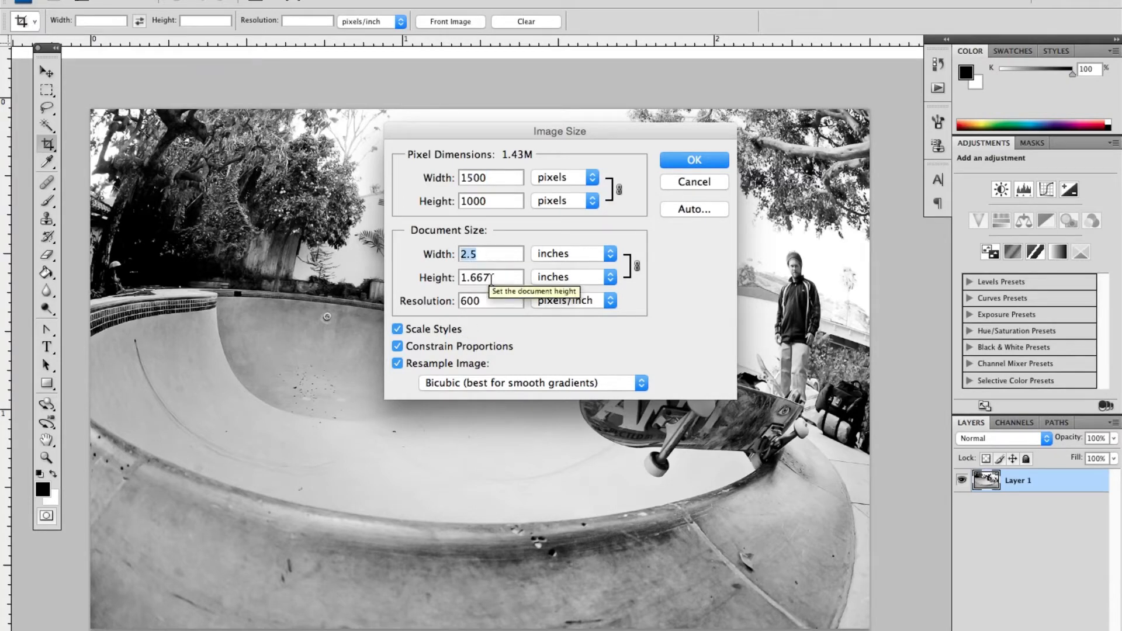
{"action": "double_click", "coordinate": [463, 301]}
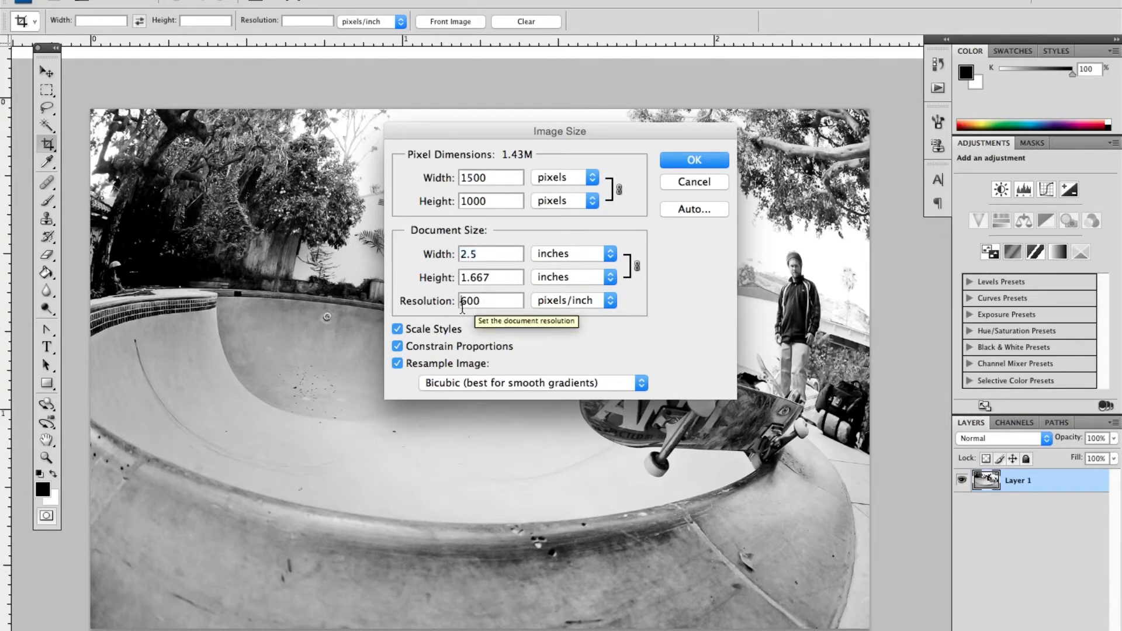
{"action": "double_click", "coordinate": [486, 258]}
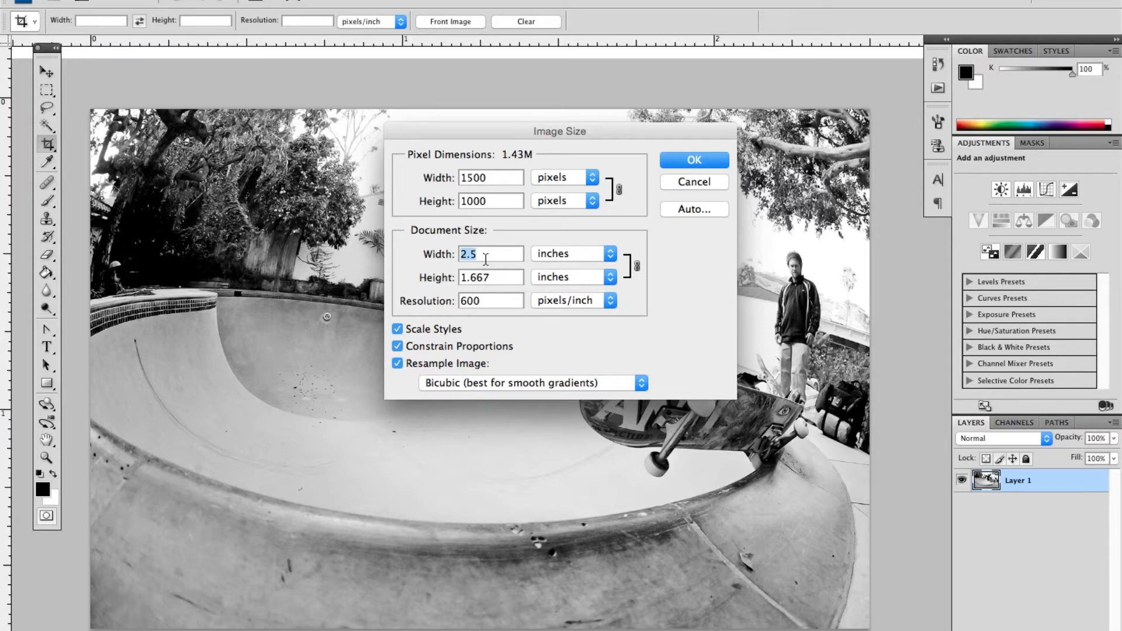
{"action": "type", "text": "14"}
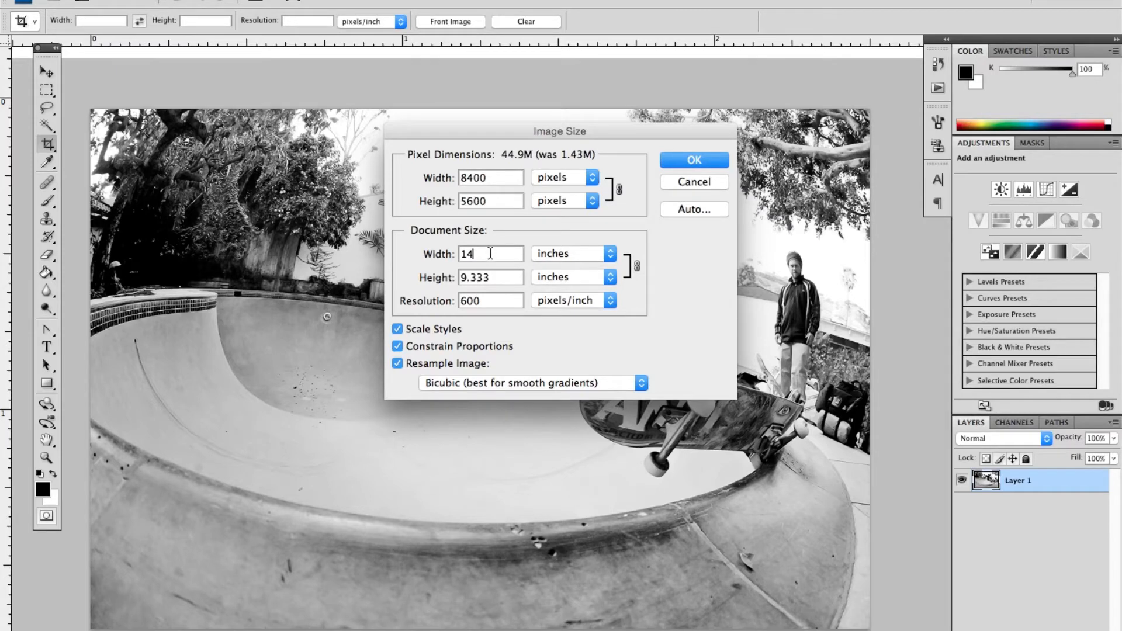
{"action": "left_click", "coordinate": [693, 160]}
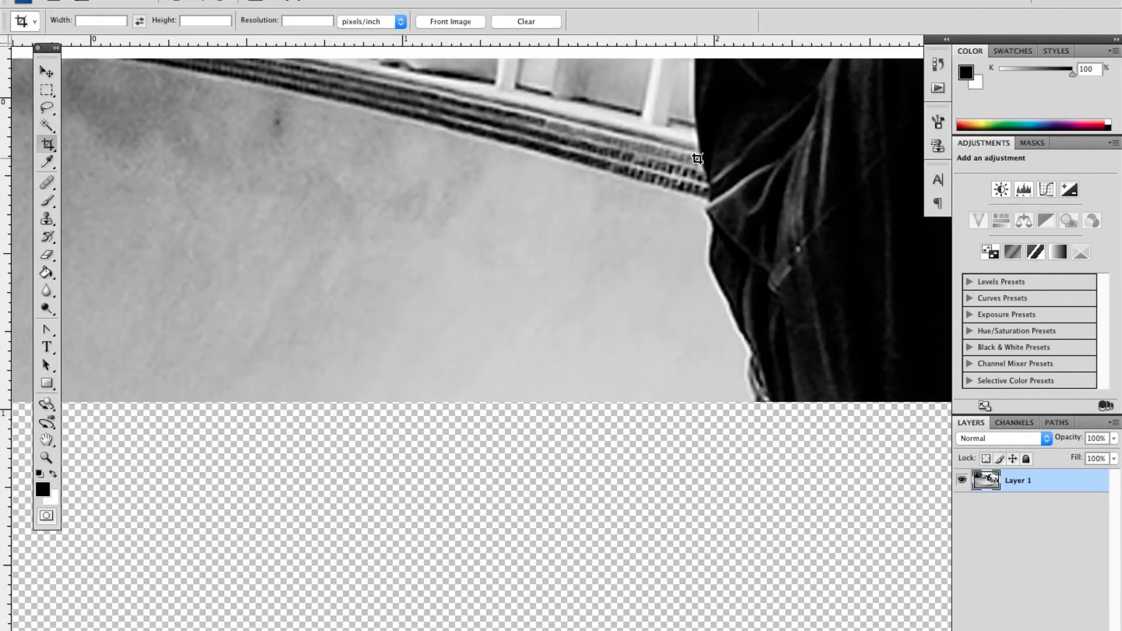
Convert the image to Bitmap mode, flattening the layers, with 600 pixels/inch output and the Halftone Screen method.
{"action": "key", "text": "super+minus"}
{"action": "key", "text": "super+minus"}
{"action": "key", "text": "super+minus"}
{"action": "key", "text": "super+minus"}
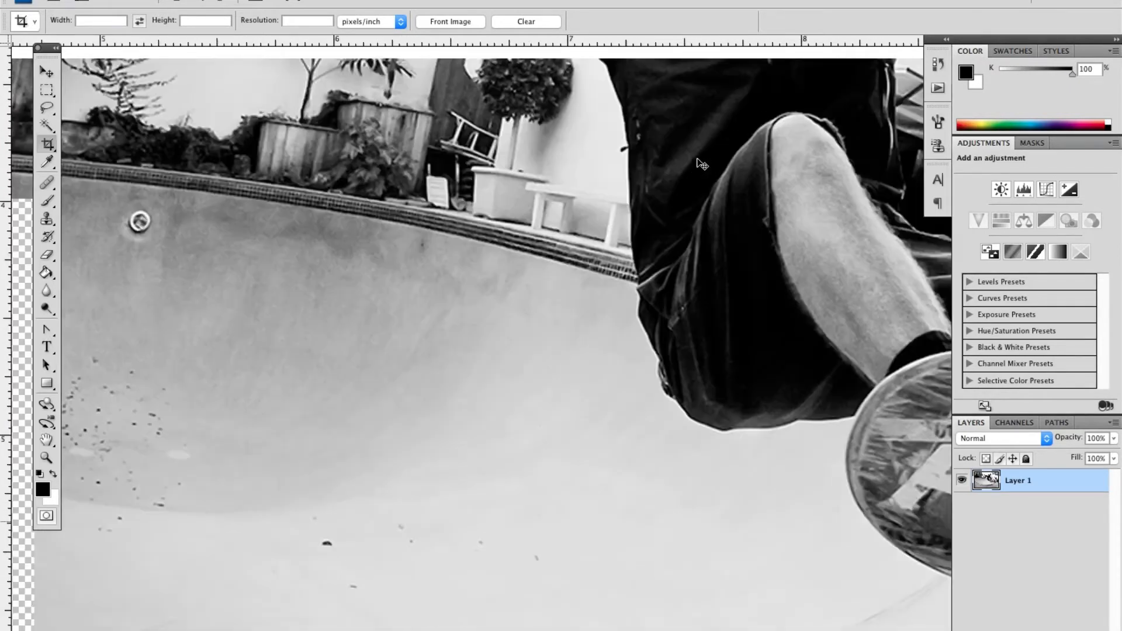
{"action": "key", "text": "super+minus"}
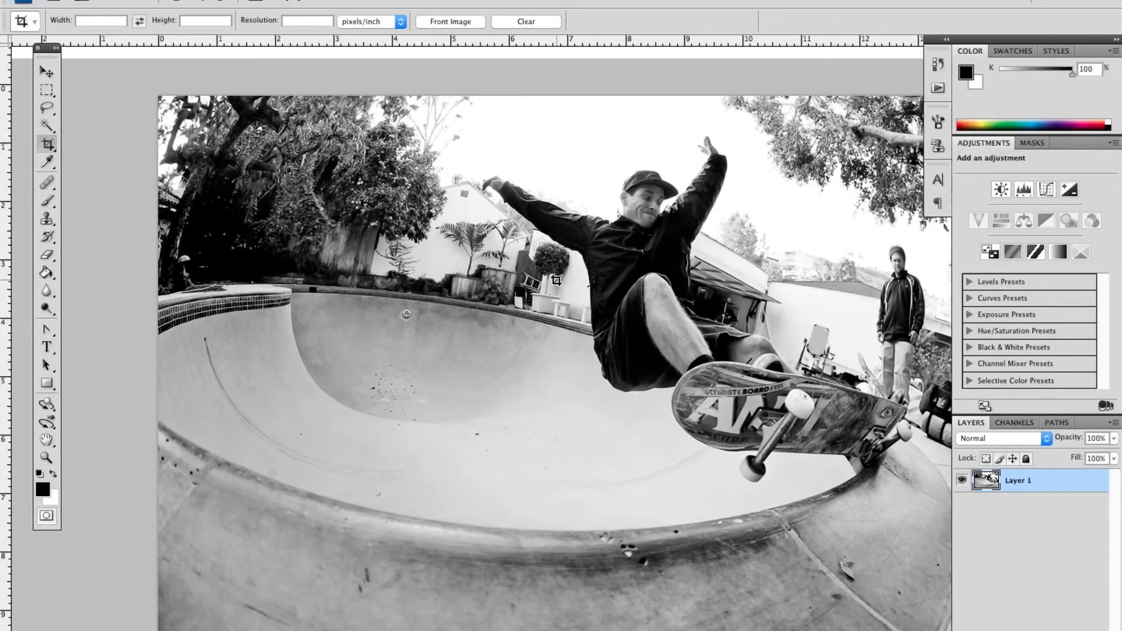
{"action": "left_click_drag", "start_coordinate": [556, 281], "coordinate": [471, 264]}
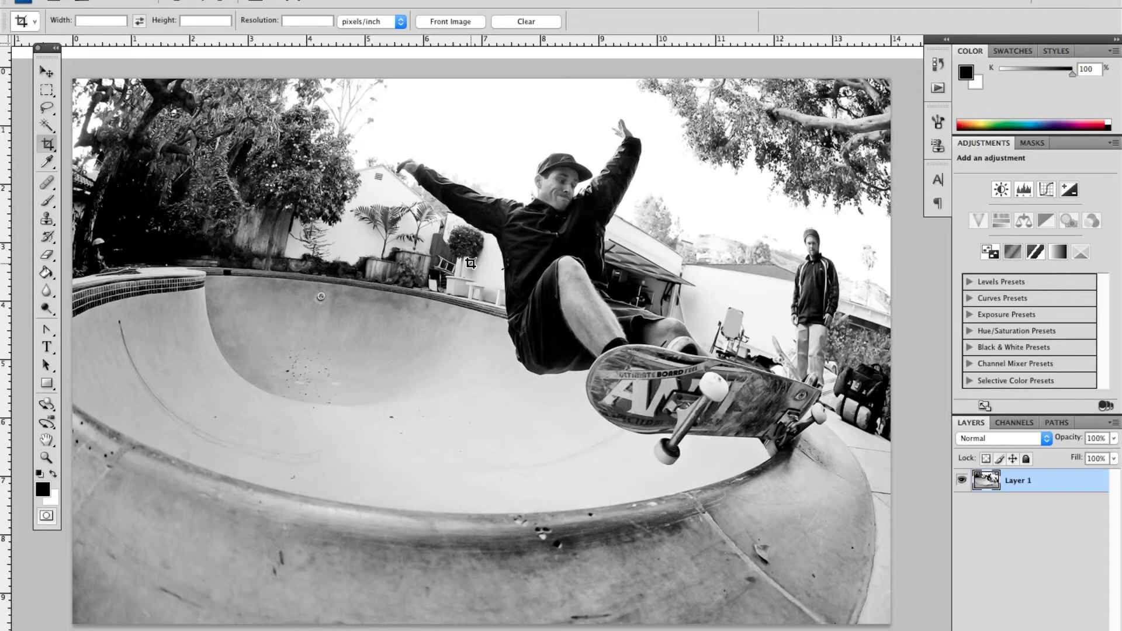
{"action": "left_click", "coordinate": [186, 1]}
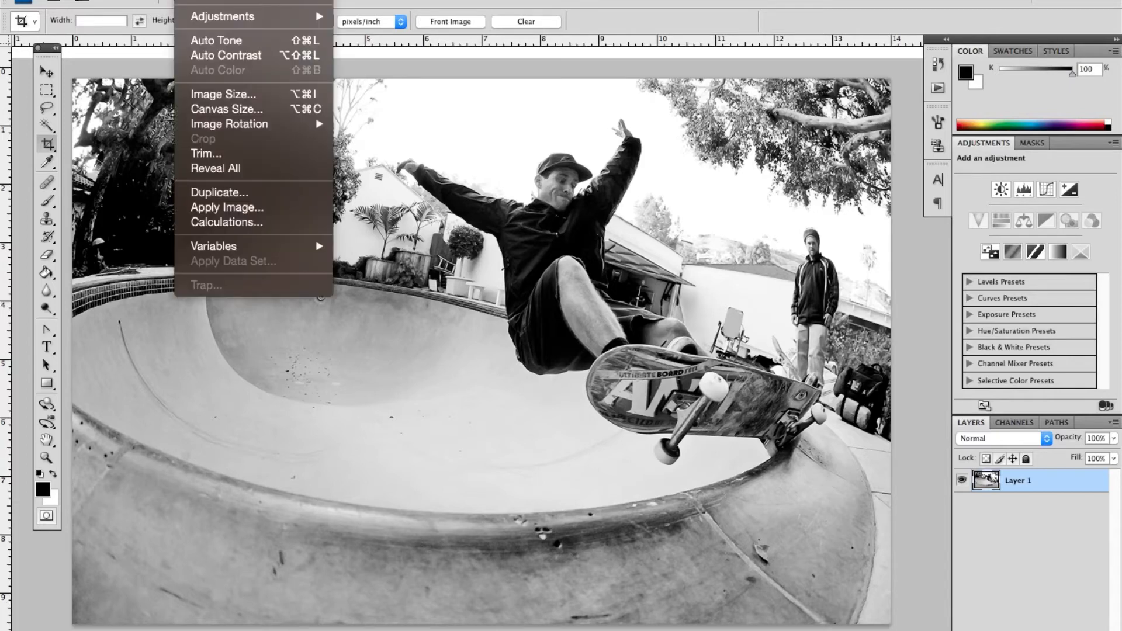
{"action": "mouse_move", "coordinate": [211, 5]}
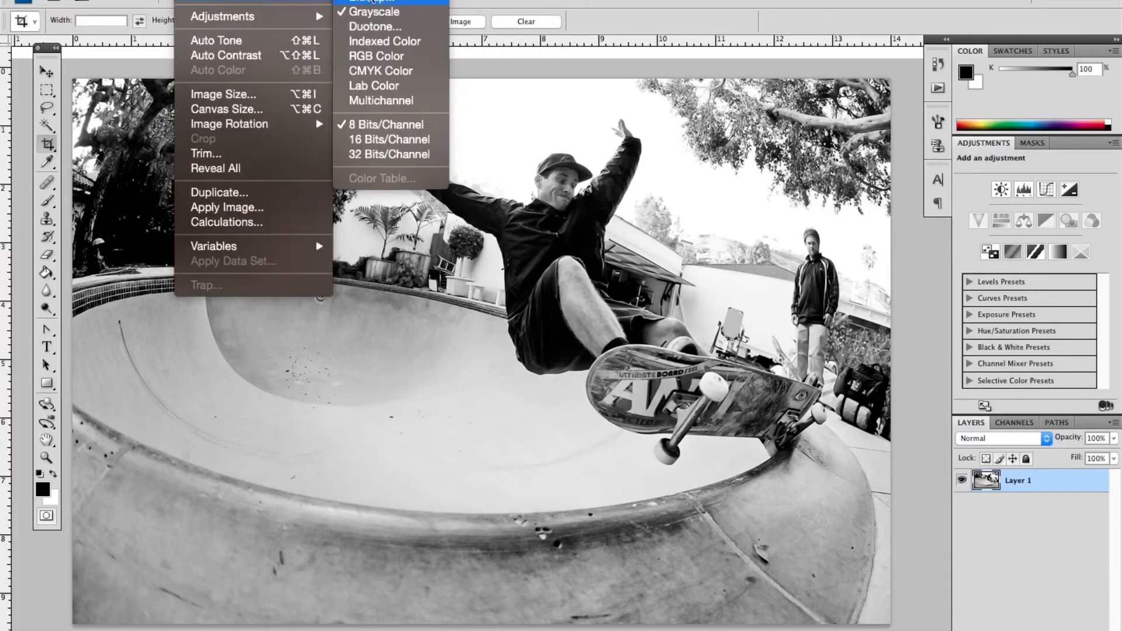
{"action": "left_click", "coordinate": [377, 2]}
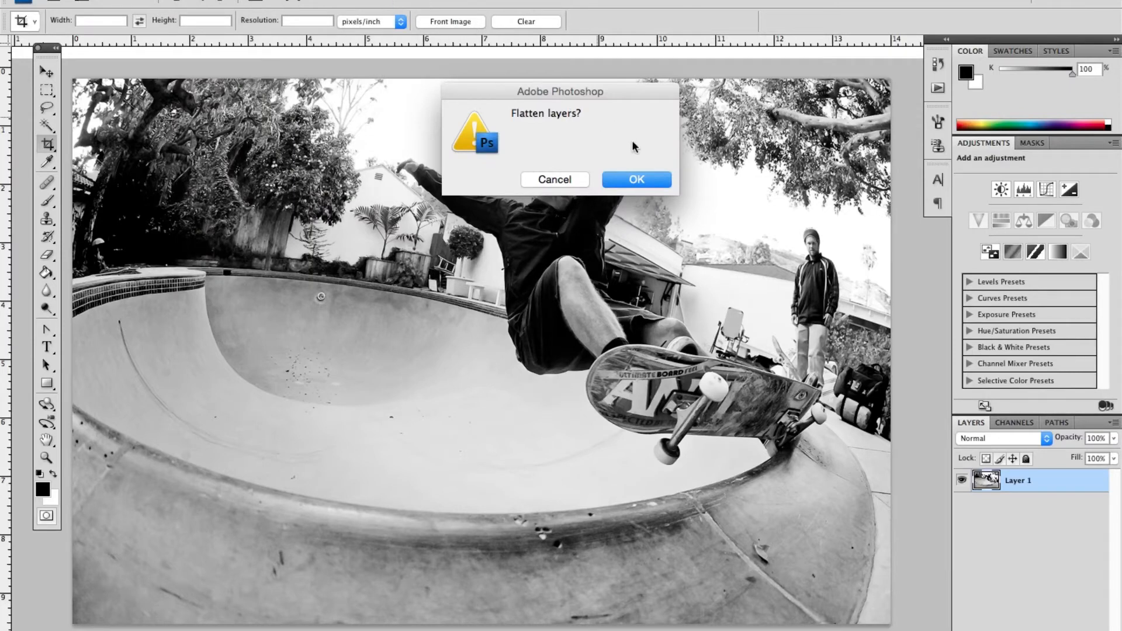
{"action": "left_click", "coordinate": [641, 177]}
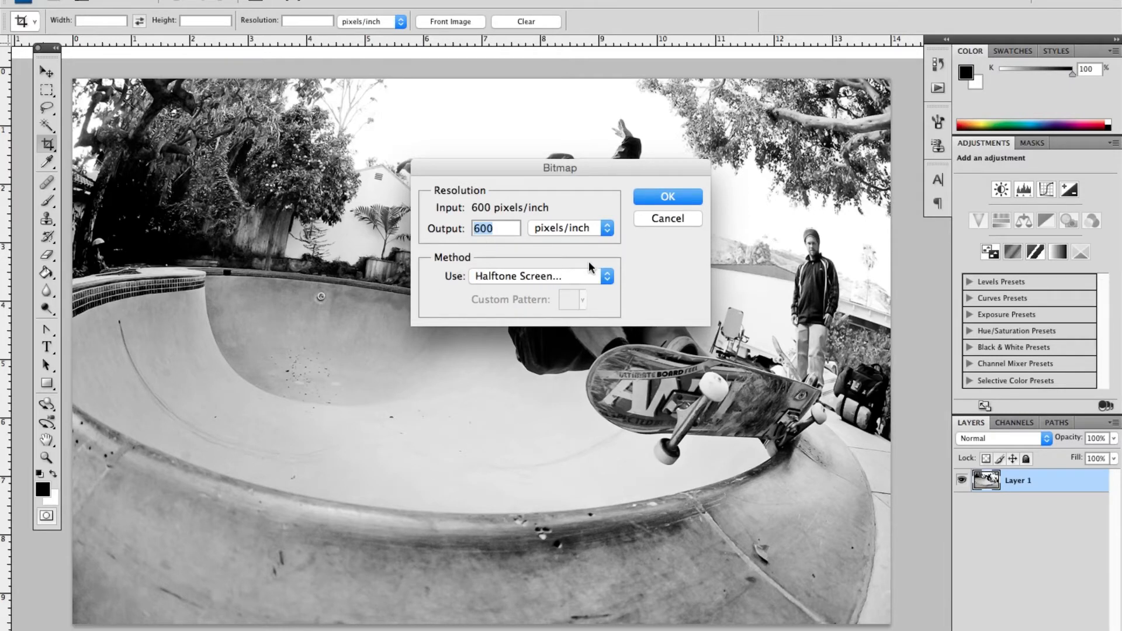
{"action": "left_click", "coordinate": [686, 202]}
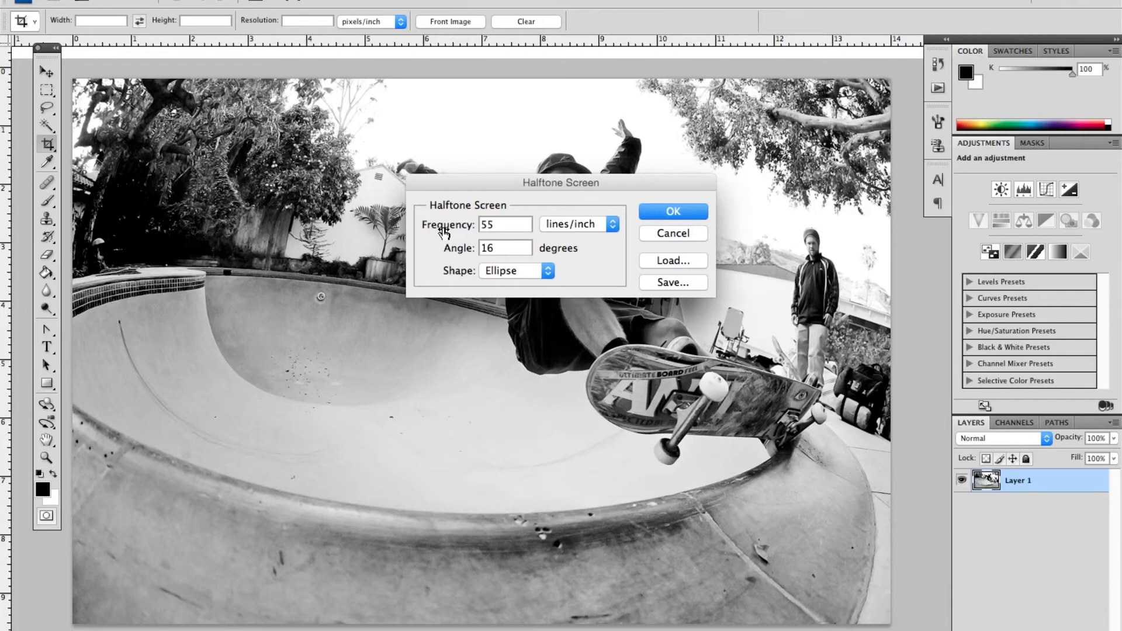
Apply the halftone screen at 55 lines/inch, a 16-degree angle and the Ellipse shape.
{"action": "left_click", "coordinate": [507, 274]}
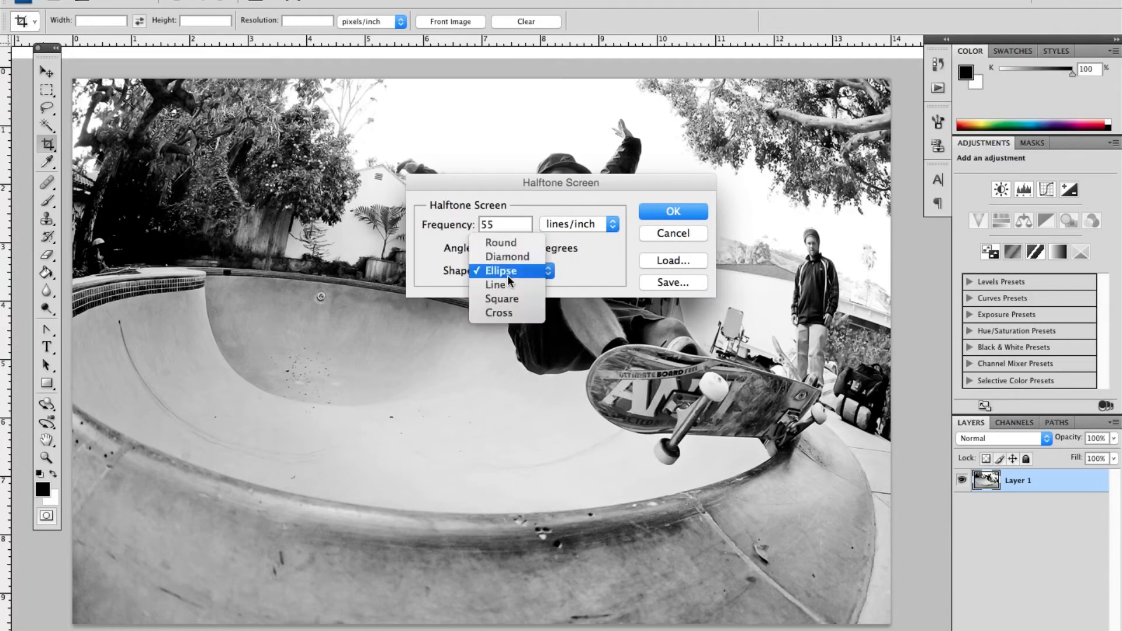
{"action": "left_click", "coordinate": [507, 272]}
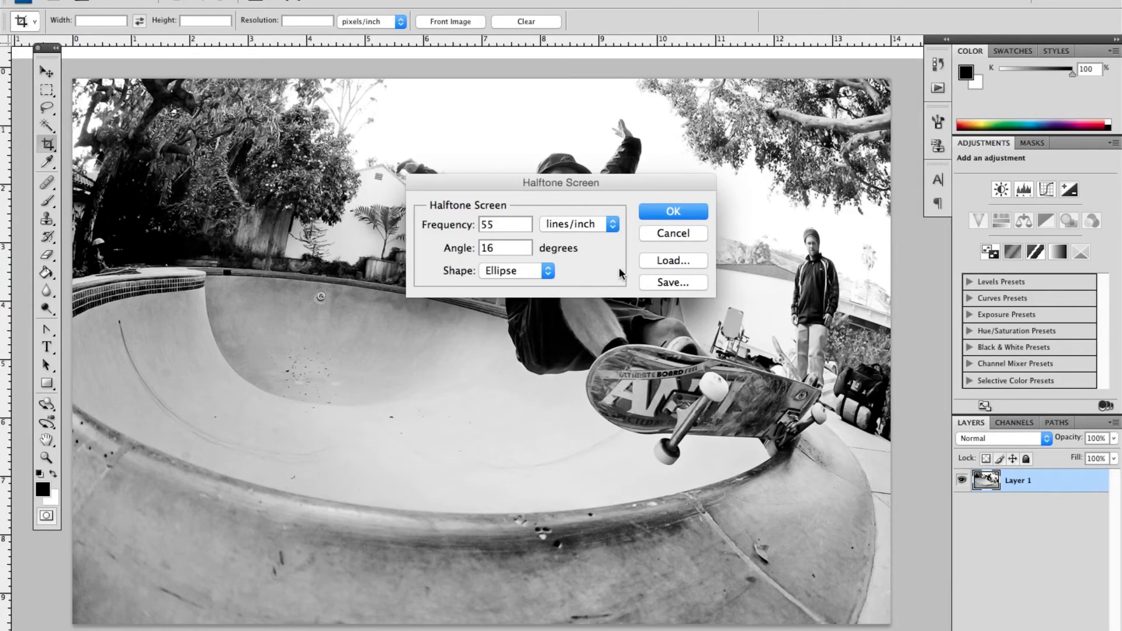
{"action": "left_click", "coordinate": [677, 213]}
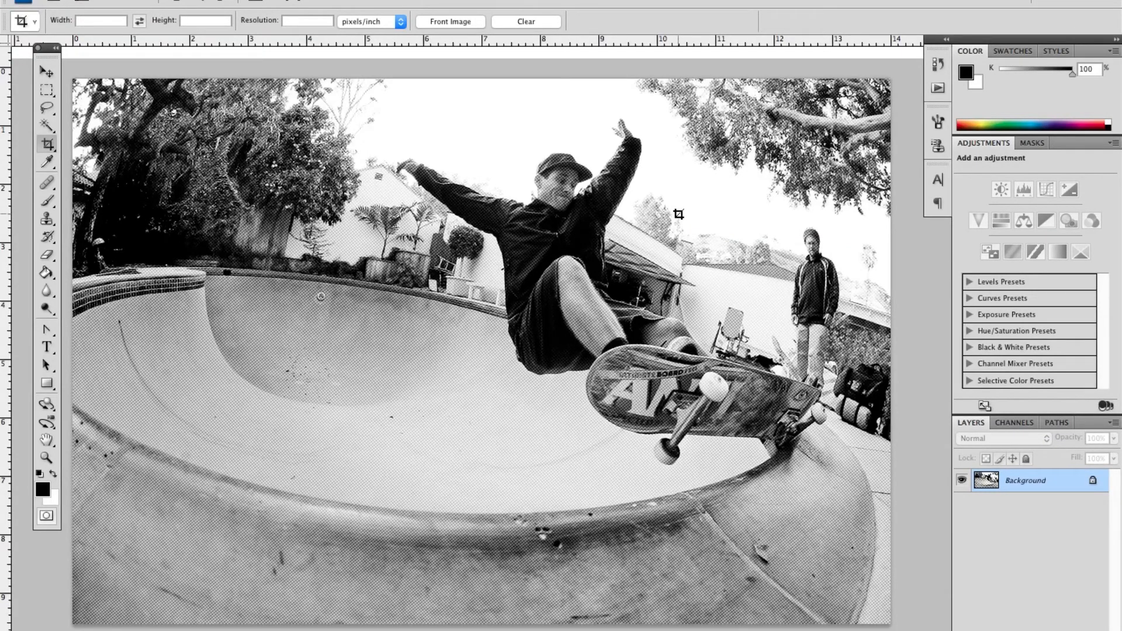
Examine the halftone dot pattern up close around the skater's leg and shorts, then view the whole image.
{"action": "key", "text": "super+equal"}
{"action": "key", "text": "super+equal"}
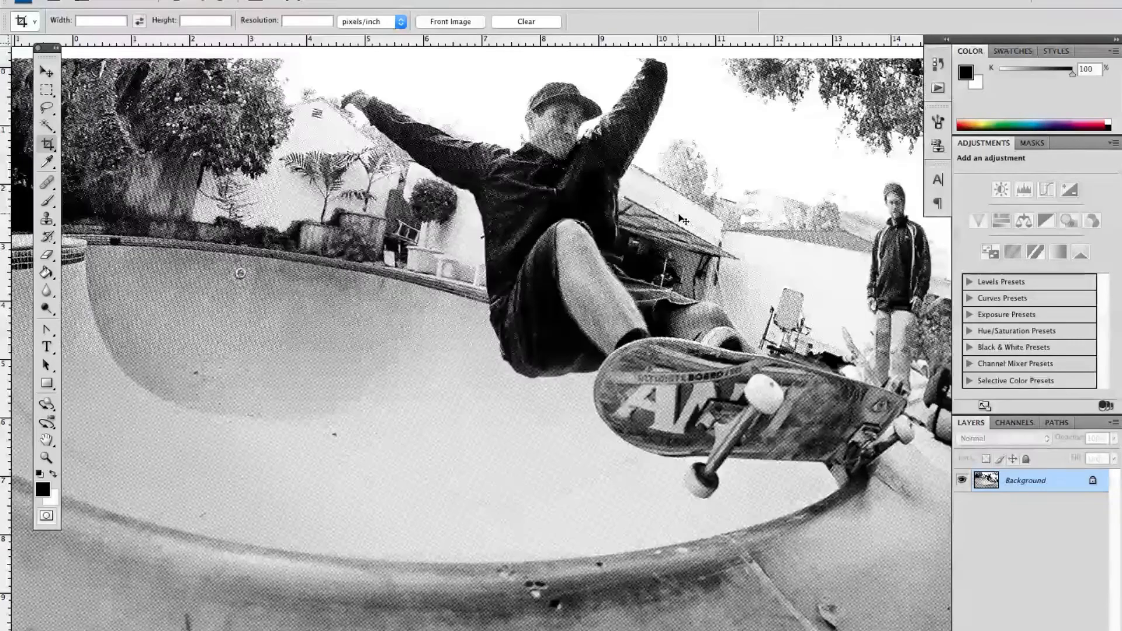
{"action": "key", "text": "super+plus"}
{"action": "key", "text": "super+plus"}
{"action": "key", "text": "super+plus"}
{"action": "key", "text": "super+plus"}
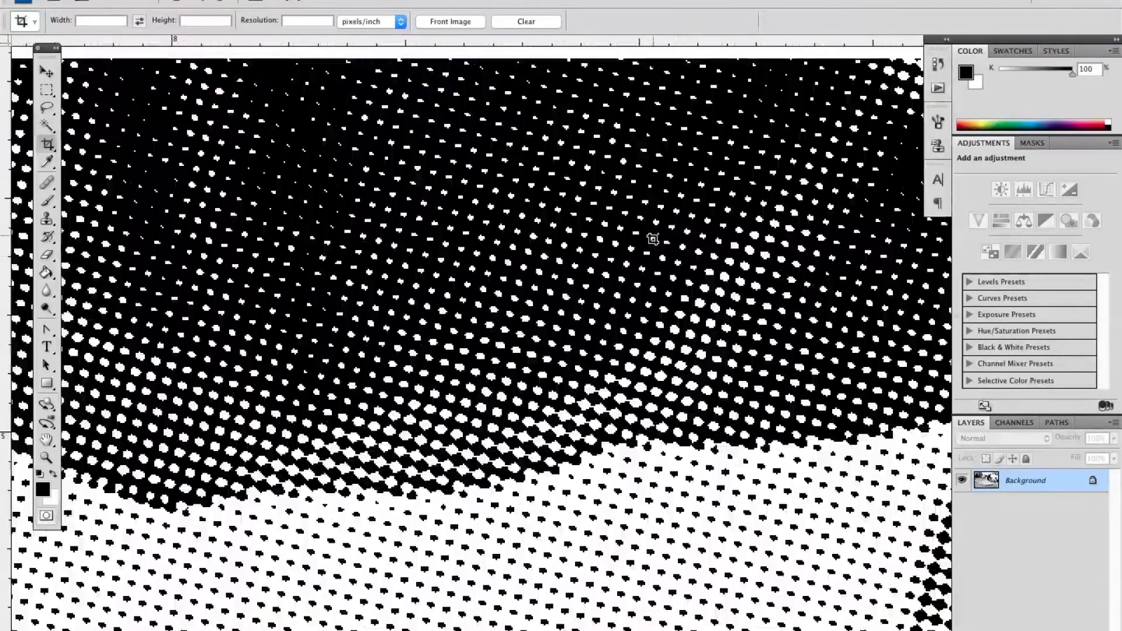
{"action": "left_click_drag", "start_coordinate": [642, 160], "coordinate": [426, 426]}
{"action": "left_click_drag", "start_coordinate": [715, 175], "coordinate": [755, 490]}
{"action": "left_click_drag", "start_coordinate": [663, 257], "coordinate": [687, 540]}
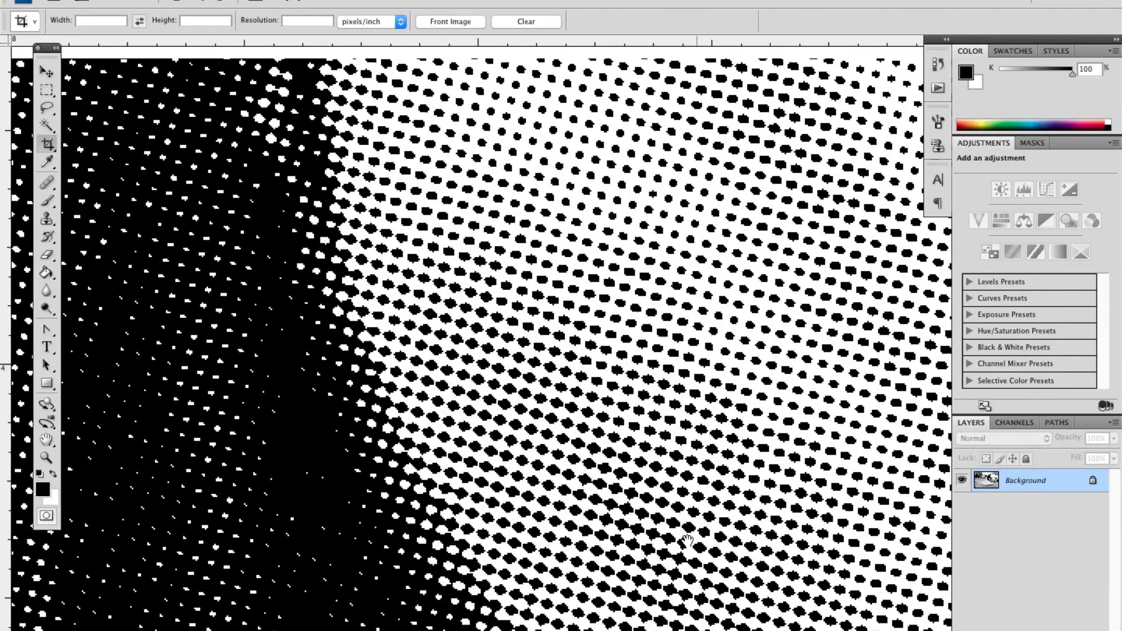
{"action": "left_click_drag", "start_coordinate": [576, 200], "coordinate": [657, 486]}
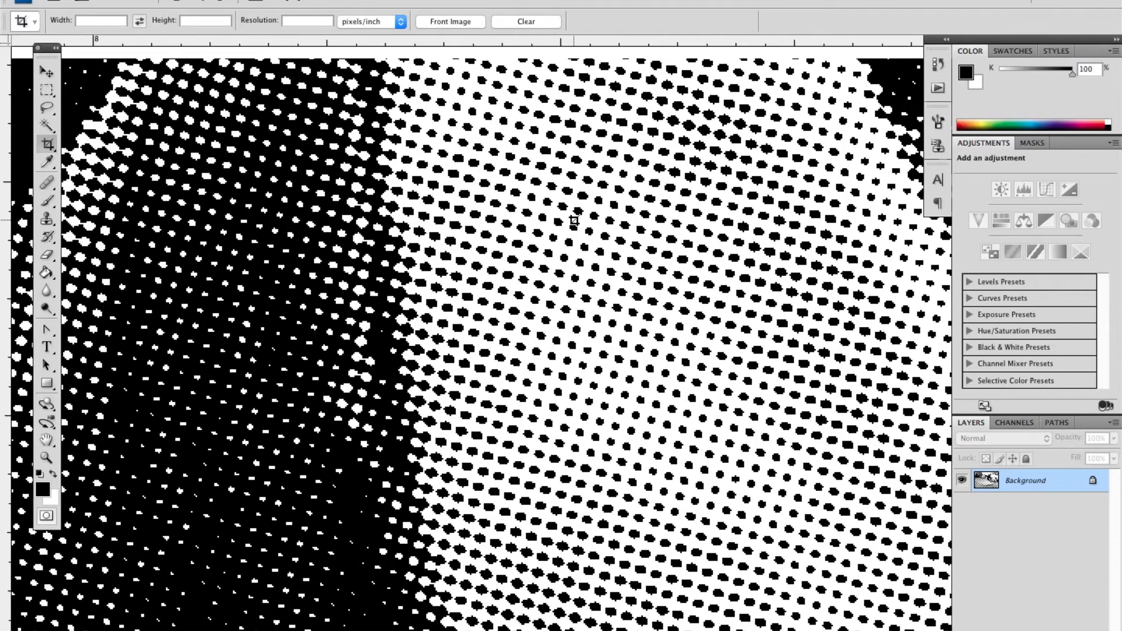
{"action": "key", "text": "super+minus"}
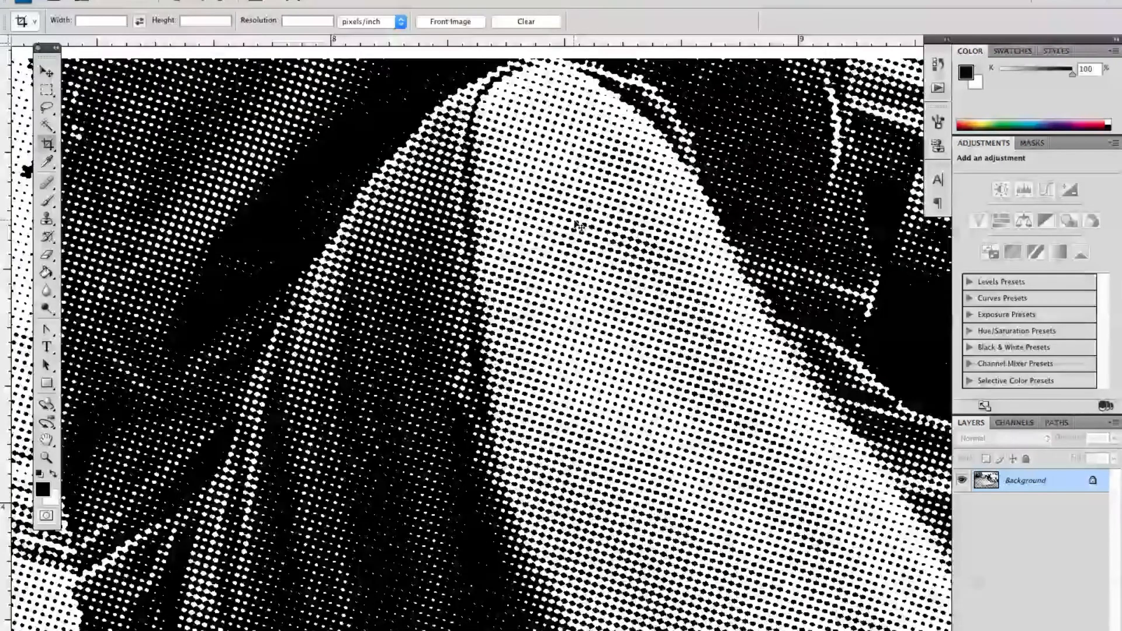
{"action": "key", "text": "super+minus"}
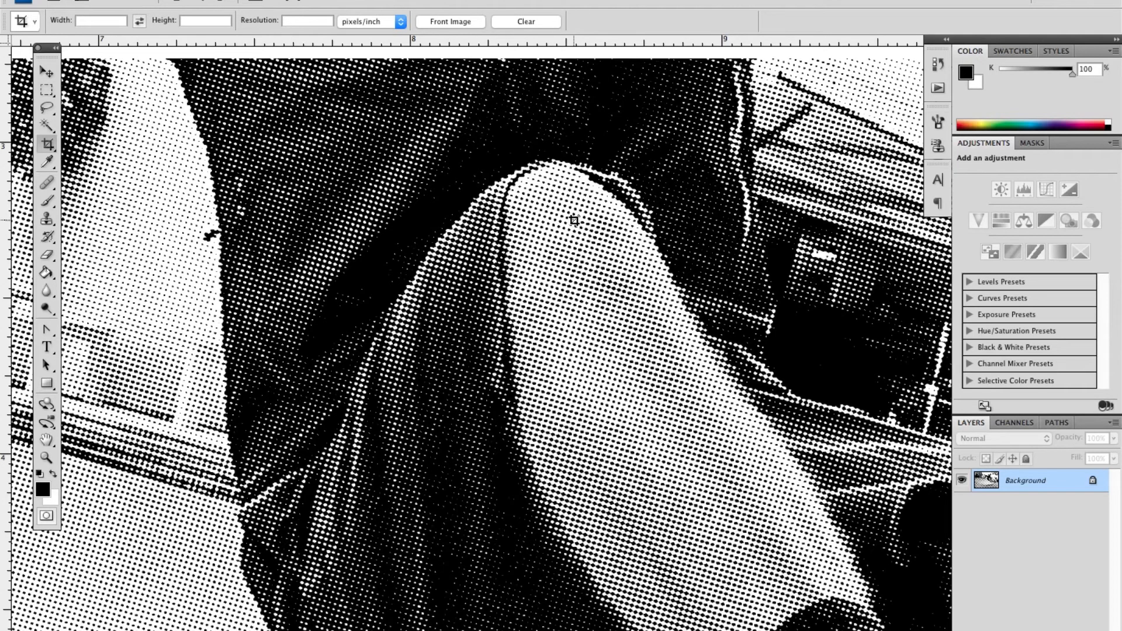
{"action": "key", "text": "super+minus"}
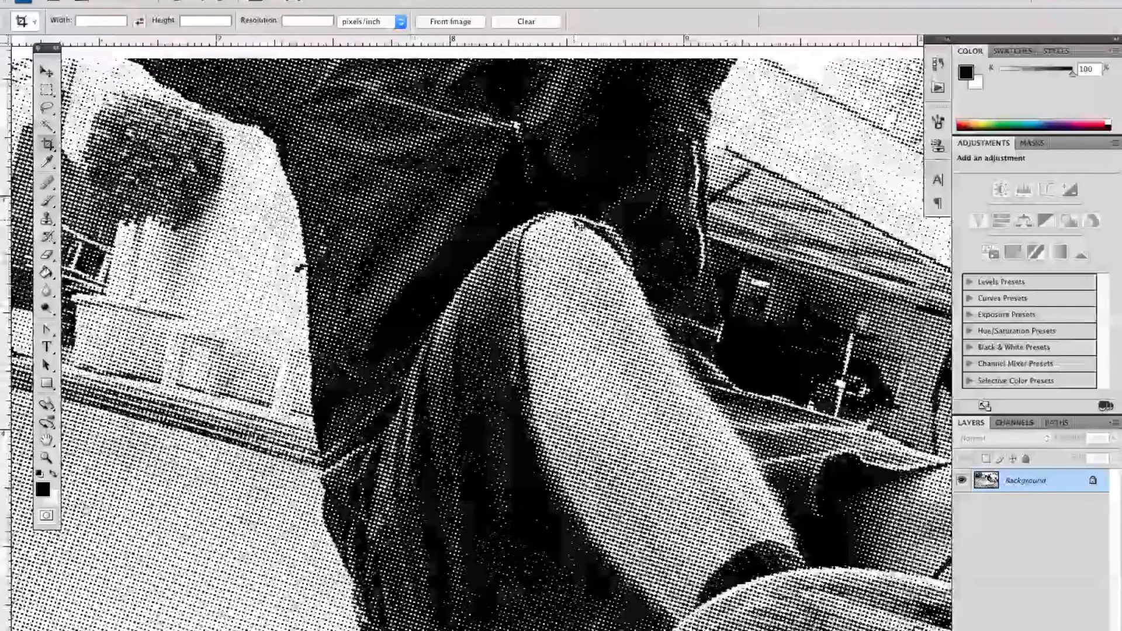
{"action": "key", "text": "super+minus"}
{"action": "key", "text": "super+minus"}
{"action": "key", "text": "super+minus"}
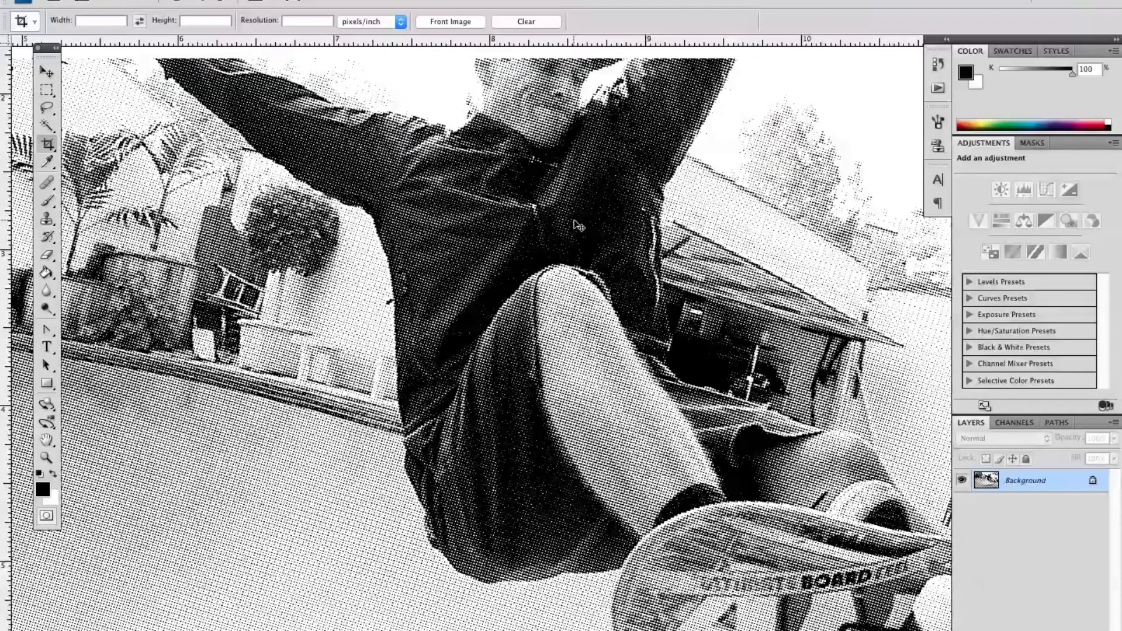
{"action": "key", "text": "super+minus"}
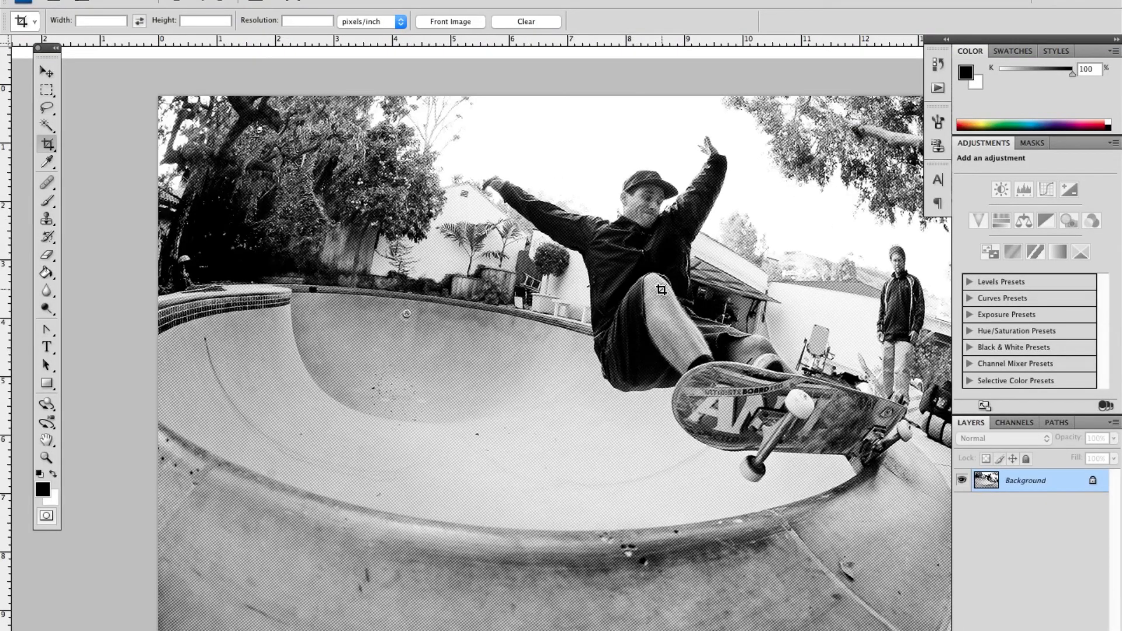
{"action": "left_click_drag", "start_coordinate": [687, 340], "coordinate": [613, 328]}
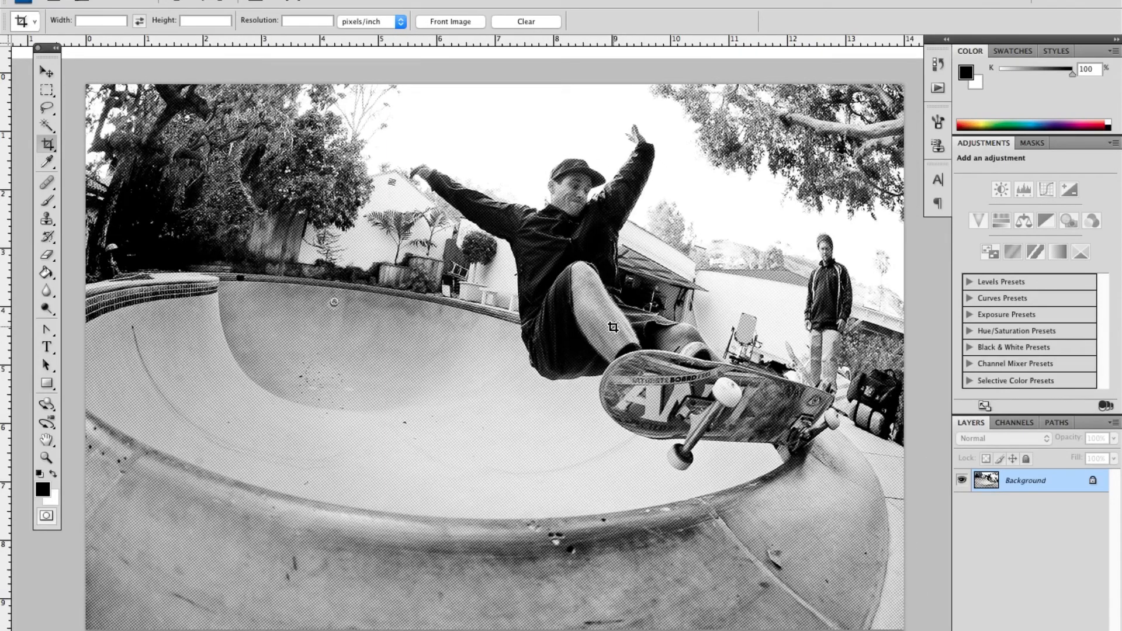